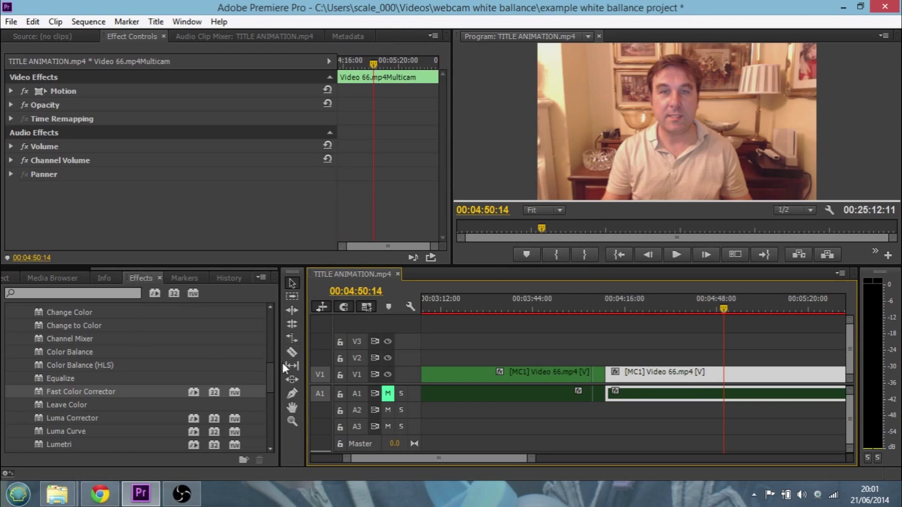
Apply the Auto Levels and Auto Color effects to the selected Video 66 clip and compare it with the preceding footage.
{"action": "left_click_drag", "start_coordinate": [272, 377], "coordinate": [269, 317]}
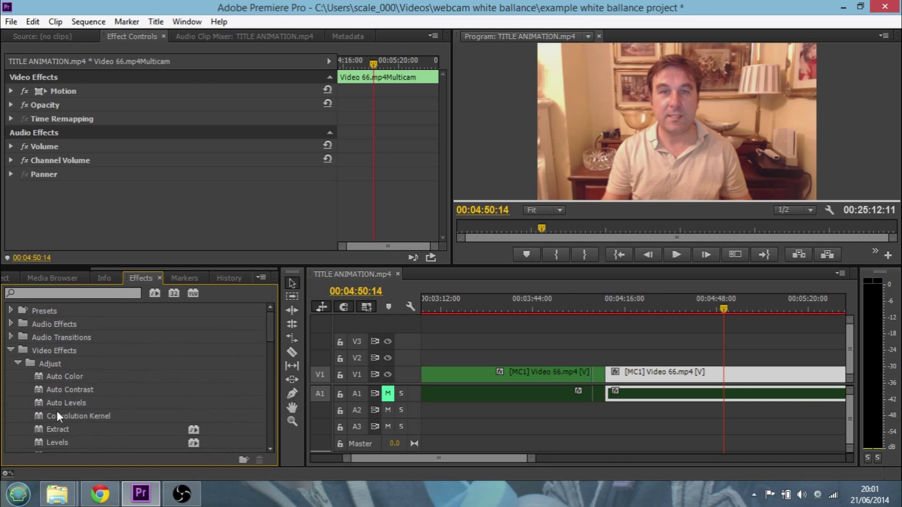
{"action": "left_click_drag", "start_coordinate": [65, 404], "coordinate": [665, 378]}
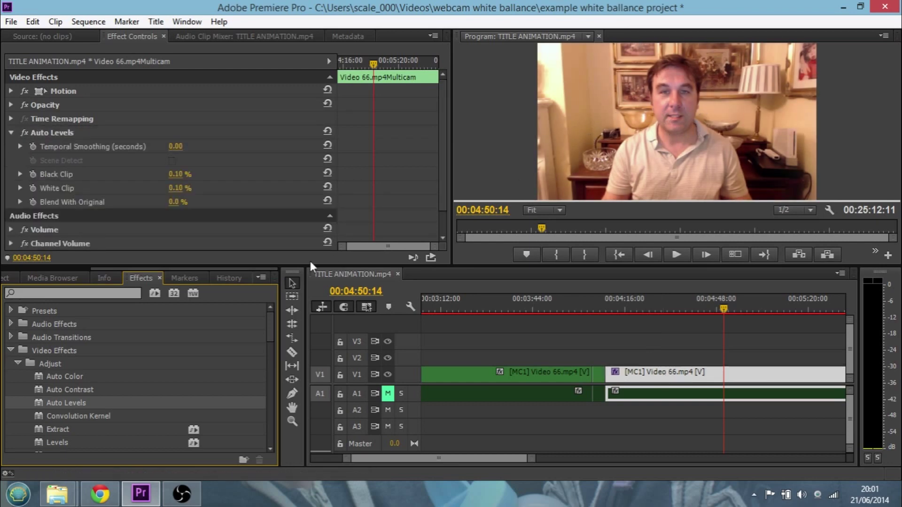
{"action": "left_click_drag", "start_coordinate": [54, 380], "coordinate": [645, 381]}
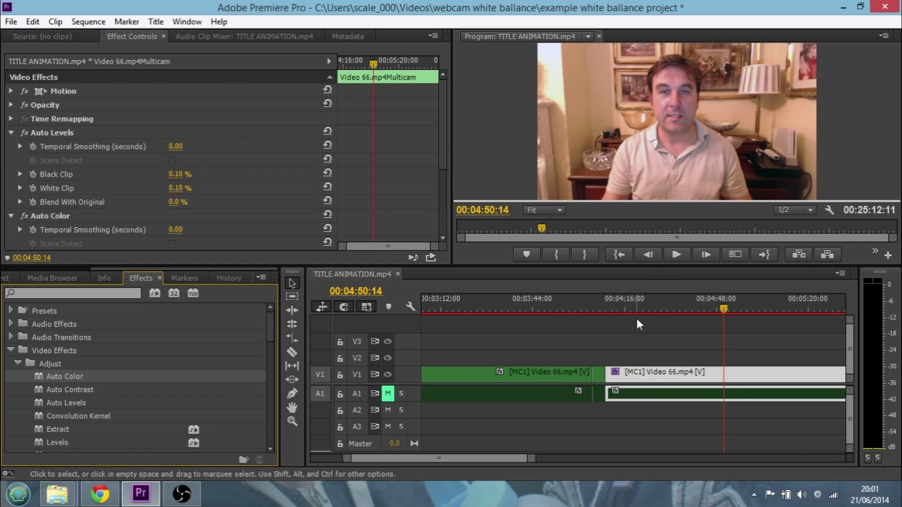
{"action": "left_click", "coordinate": [574, 309]}
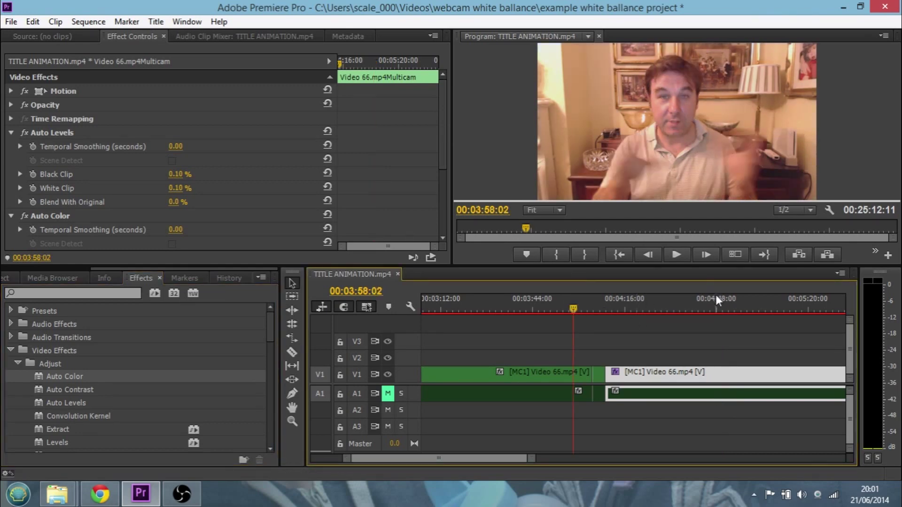
{"action": "left_click", "coordinate": [711, 309]}
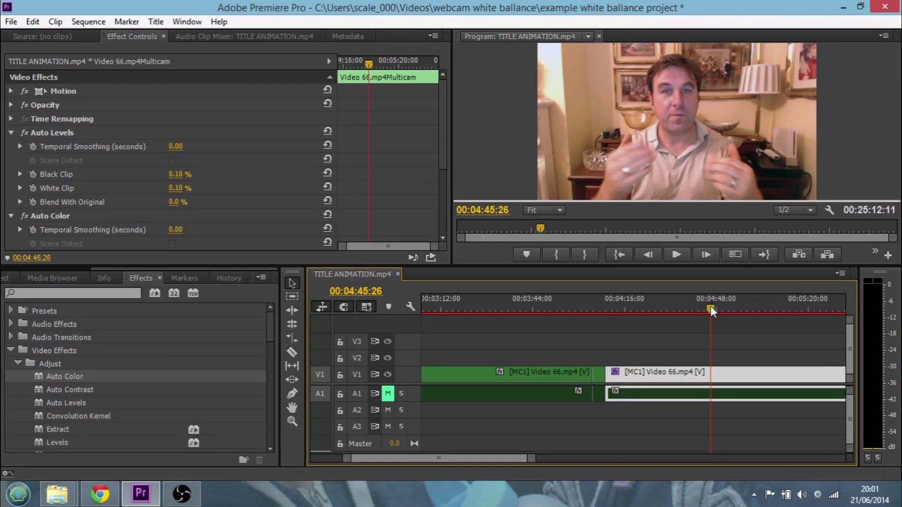
Revert the project history to the last Delete entry, undoing both applied effects.
{"action": "left_click", "coordinate": [226, 278]}
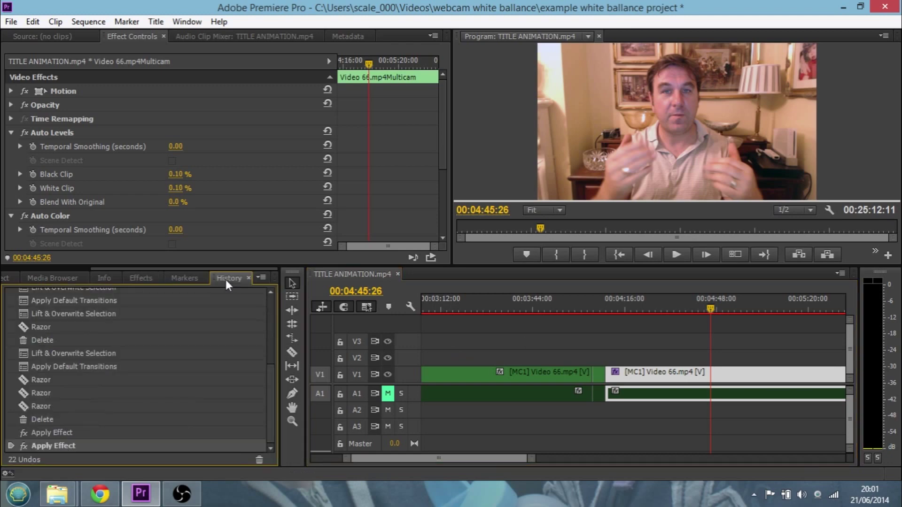
{"action": "left_click", "coordinate": [52, 421]}
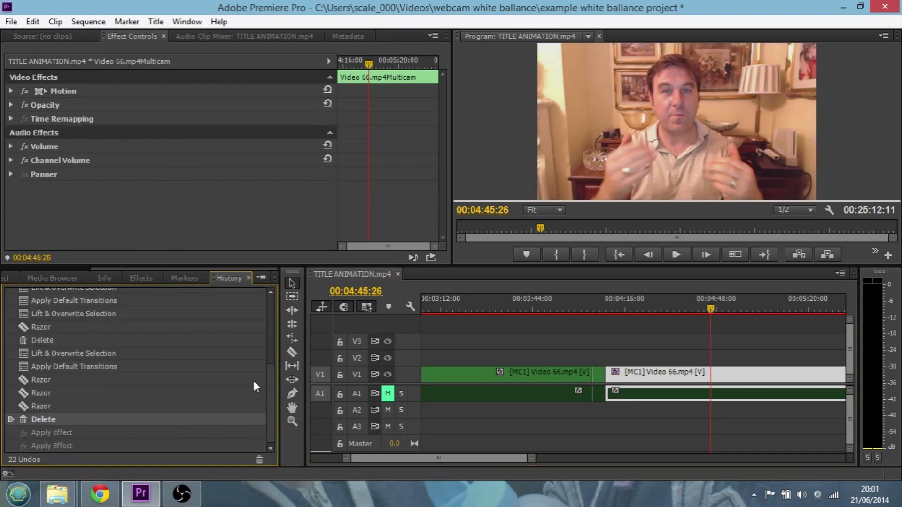
Apply Fast Color Corrector to the selected Video 66 clip and sample its white balance from the white device in the background.
{"action": "left_click", "coordinate": [132, 280]}
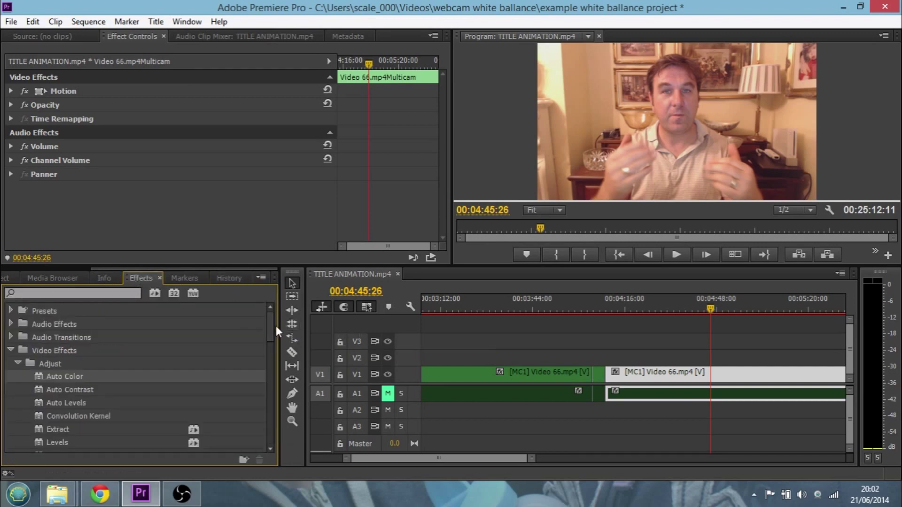
{"action": "left_click_drag", "start_coordinate": [272, 326], "coordinate": [271, 373]}
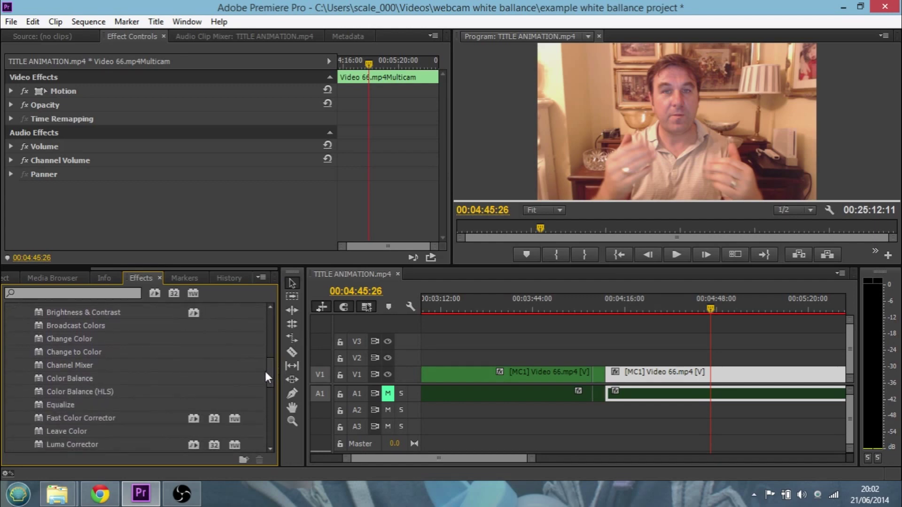
{"action": "left_click", "coordinate": [65, 419]}
{"action": "left_click_drag", "start_coordinate": [65, 419], "coordinate": [683, 378]}
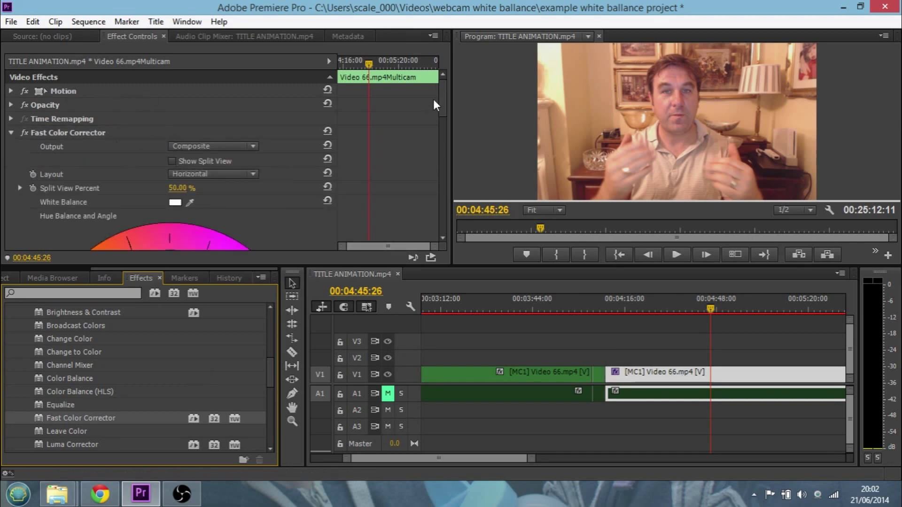
{"action": "mouse_move", "coordinate": [441, 100]}
{"action": "left_mouse_down"}
{"action": "mouse_move", "coordinate": [447, 185]}
{"action": "mouse_move", "coordinate": [441, 93]}
{"action": "left_mouse_up"}
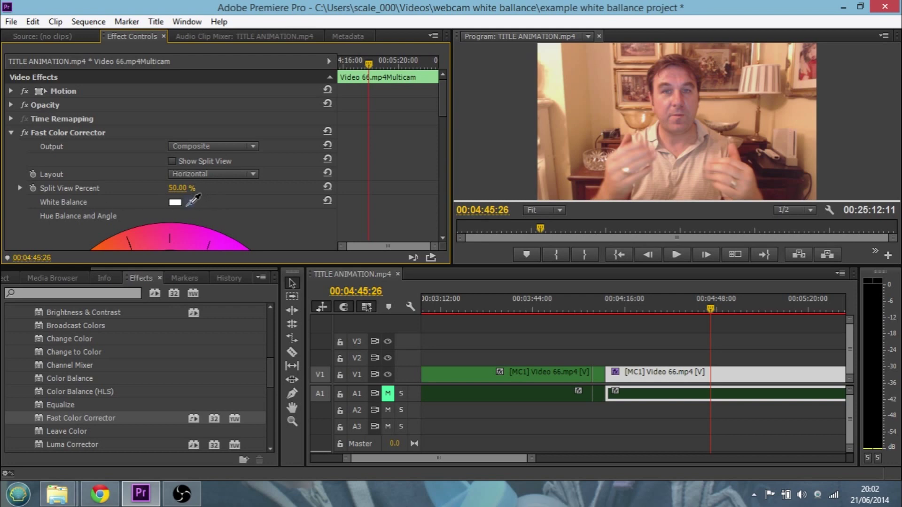
{"action": "left_click", "coordinate": [190, 202]}
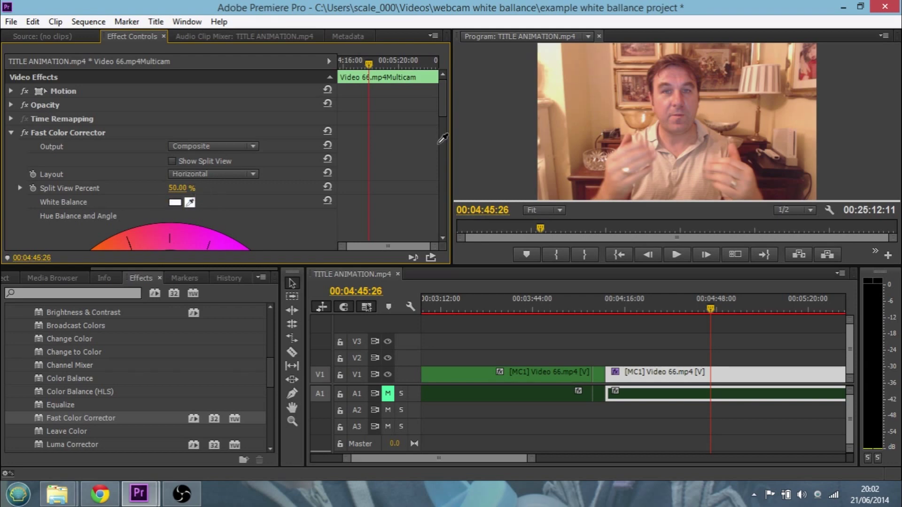
{"action": "left_click", "coordinate": [776, 133]}
Sample the Video 66 clip's Black Level from the dark furniture beside the man and its White Level from the pale wall.
{"action": "left_click_drag", "start_coordinate": [440, 103], "coordinate": [441, 191]}
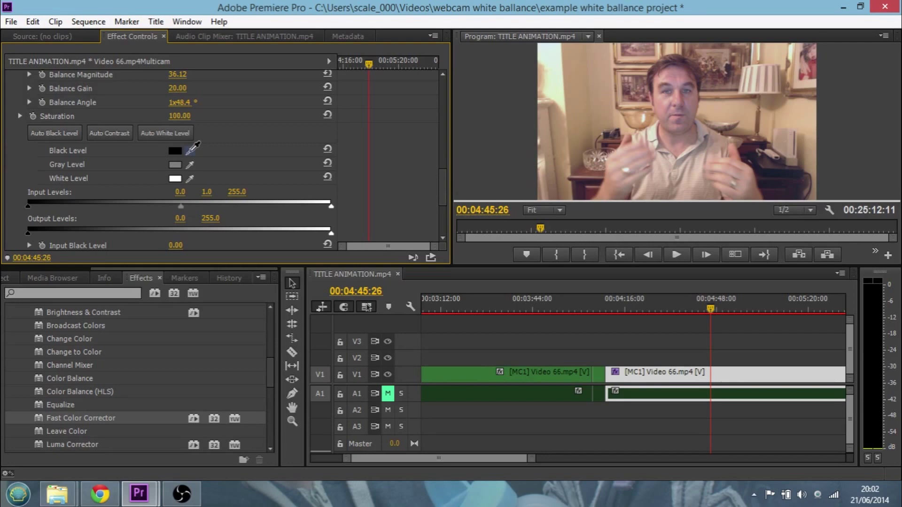
{"action": "left_click_drag", "start_coordinate": [192, 148], "coordinate": [770, 174]}
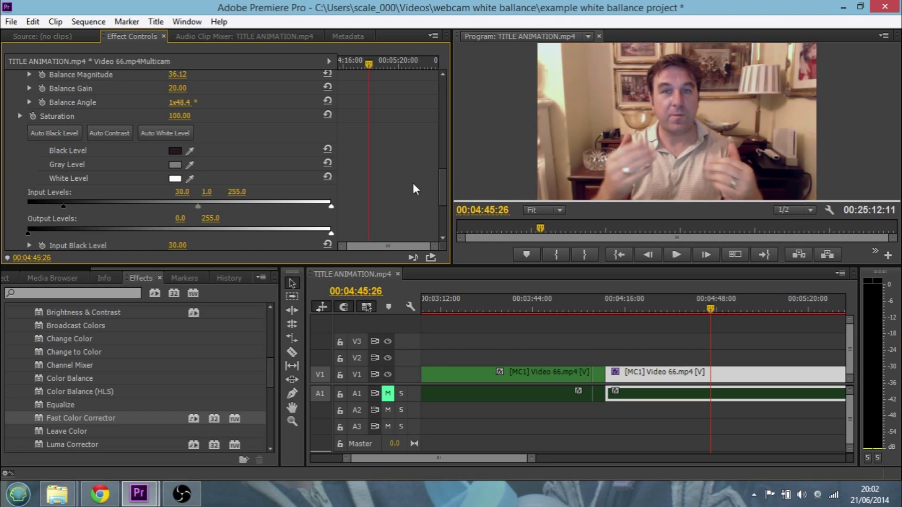
{"action": "left_click_drag", "start_coordinate": [190, 179], "coordinate": [558, 47]}
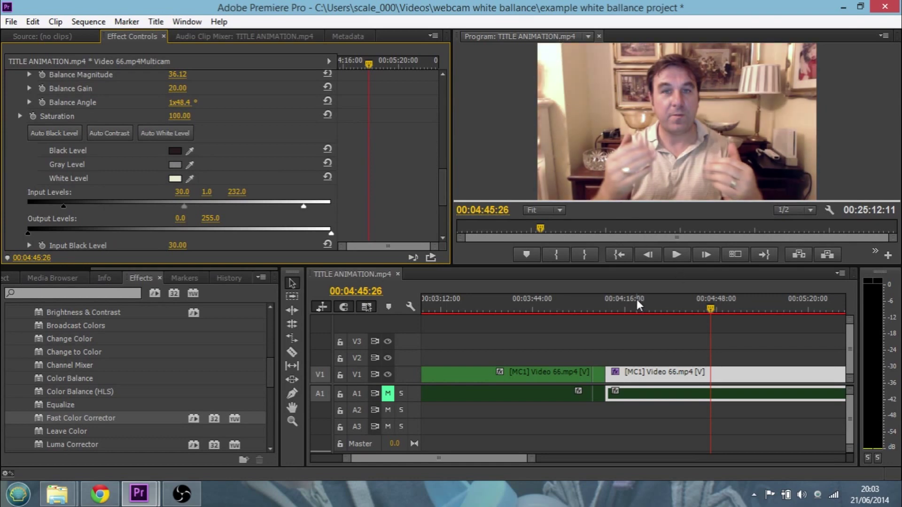
Compare the uncorrected footage near 00:03:59 with the color-corrected clip at a couple of points around 00:04:43 to 00:04:52.
{"action": "left_click", "coordinate": [580, 308]}
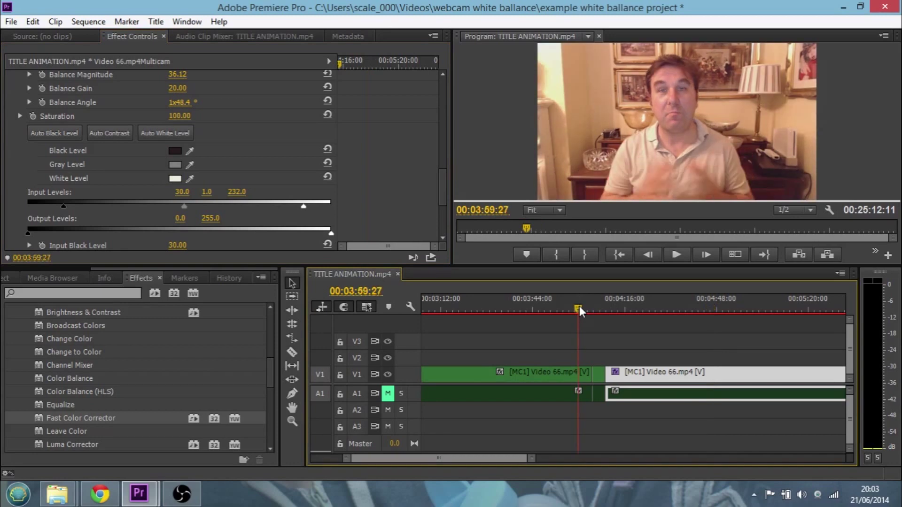
{"action": "left_click", "coordinate": [731, 311]}
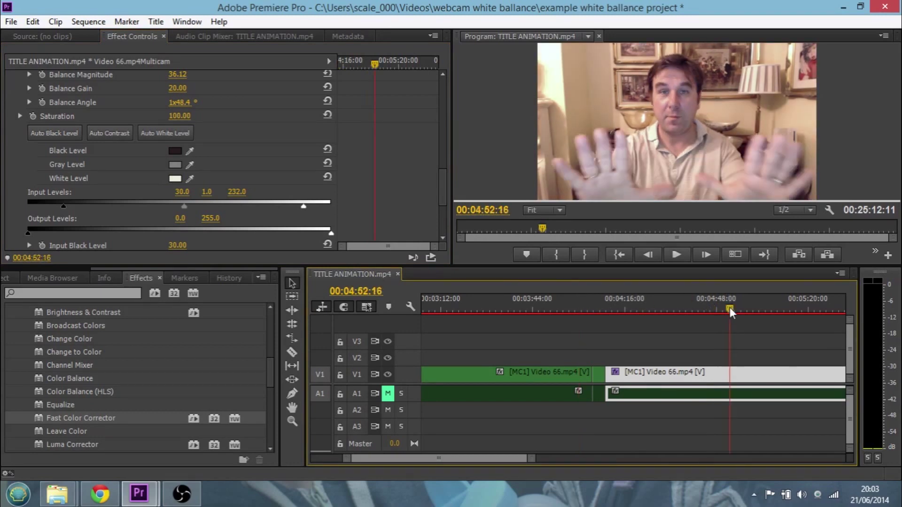
{"action": "left_click", "coordinate": [704, 310]}
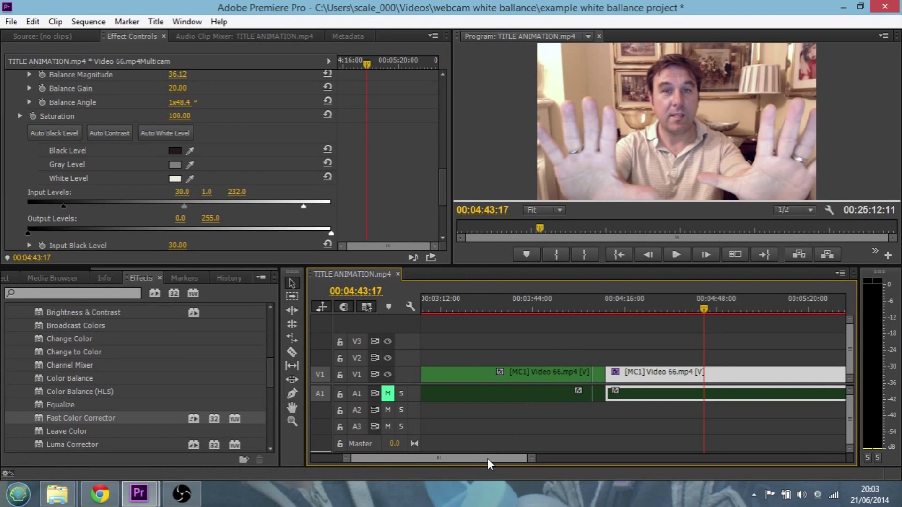
Apply Fast Color Corrector to the short Video 67 clip at 00:08:41:24 and sample its white balance from the card's gray section.
{"action": "mouse_move", "coordinate": [488, 458]}
{"action": "left_mouse_down"}
{"action": "mouse_move", "coordinate": [585, 455]}
{"action": "mouse_move", "coordinate": [502, 467]}
{"action": "left_mouse_up"}
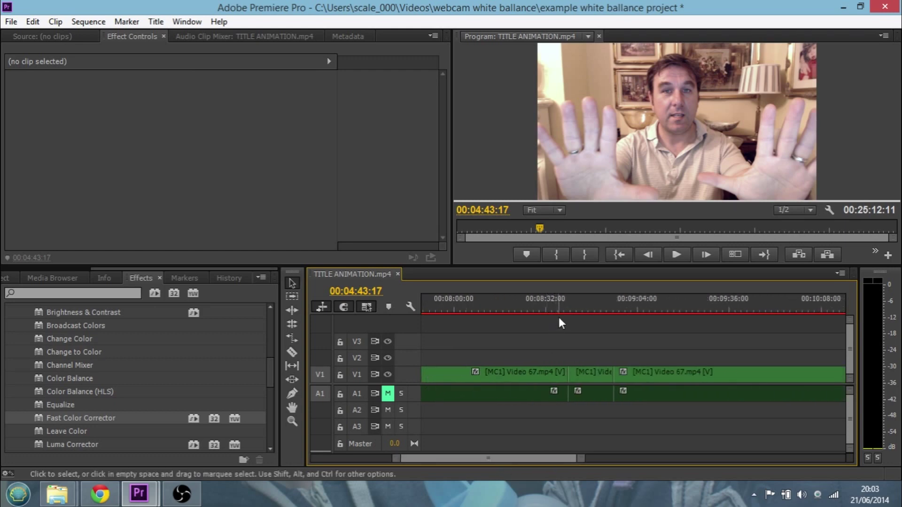
{"action": "left_click", "coordinate": [574, 308]}
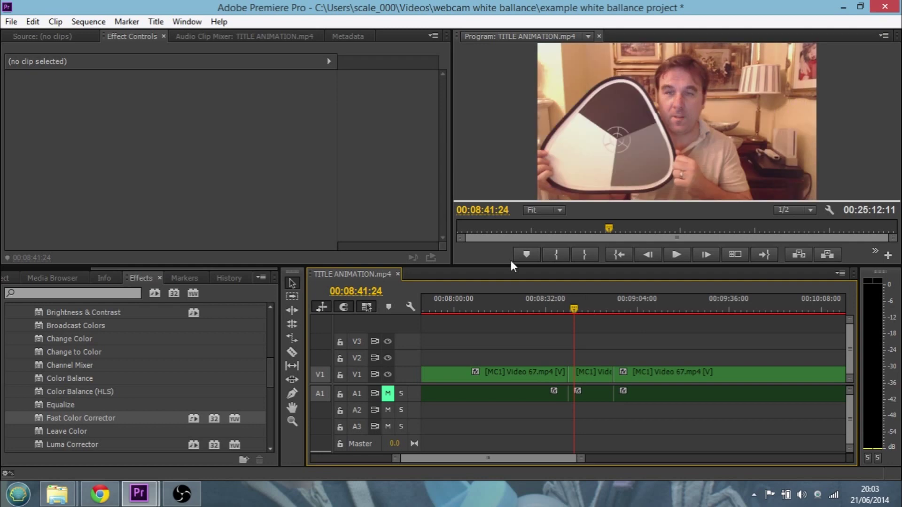
{"action": "left_click", "coordinate": [588, 376]}
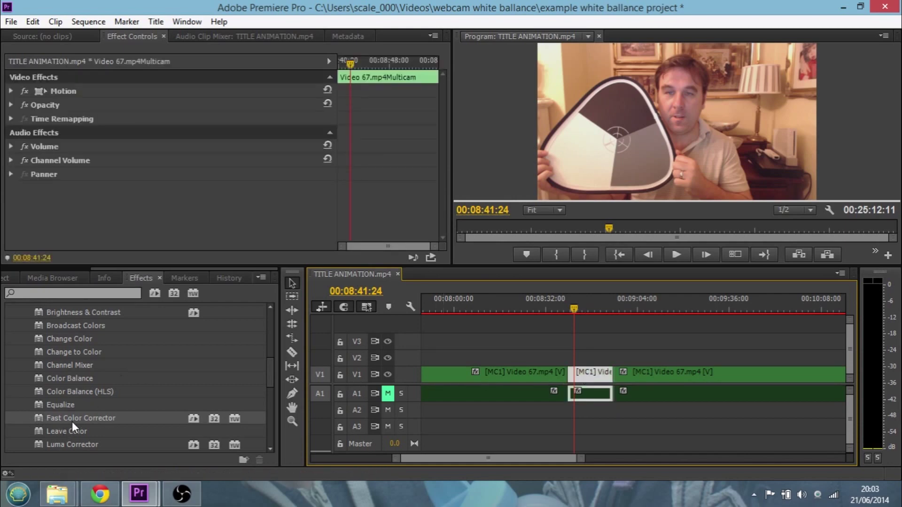
{"action": "left_click_drag", "start_coordinate": [75, 418], "coordinate": [596, 372]}
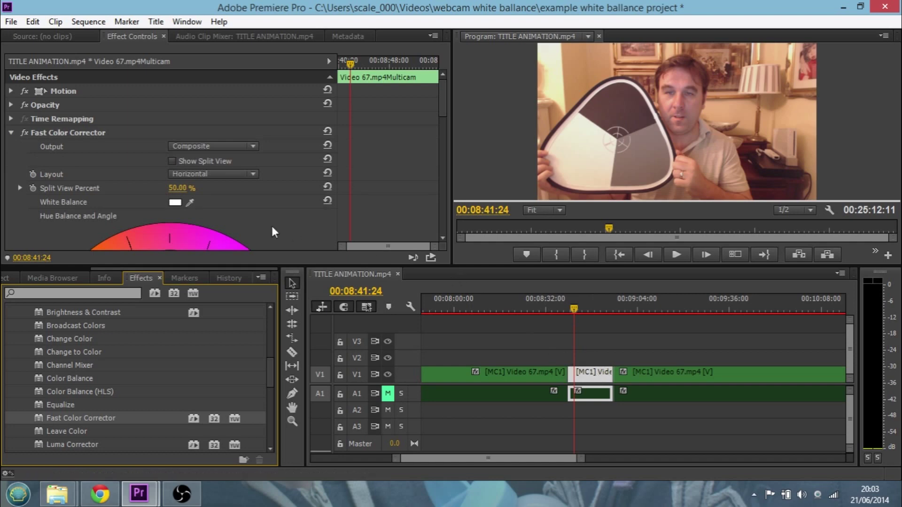
{"action": "left_click", "coordinate": [190, 203]}
{"action": "left_click_drag", "start_coordinate": [189, 204], "coordinate": [650, 155]}
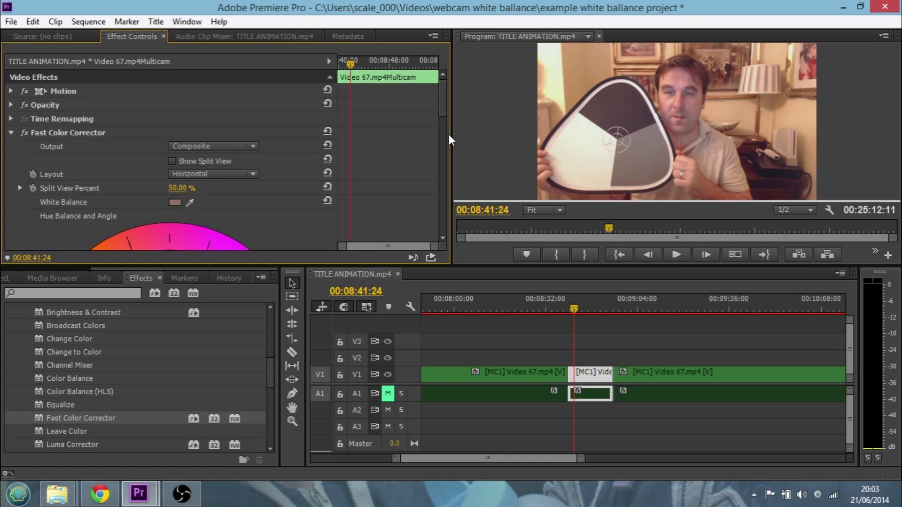
Sample the Video 67 clip's Black Level from the card's black section and its White Level from the white section.
{"action": "left_click_drag", "start_coordinate": [441, 103], "coordinate": [447, 187]}
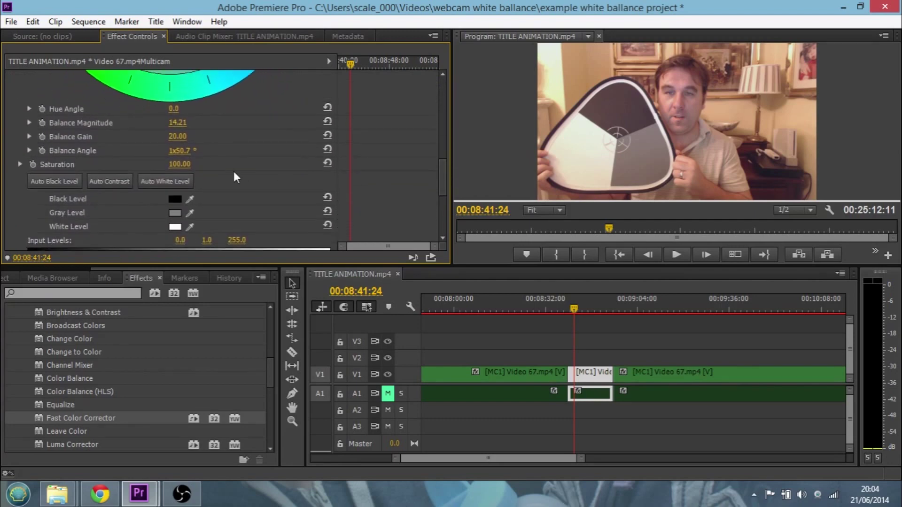
{"action": "left_click", "coordinate": [190, 198]}
{"action": "left_click_drag", "start_coordinate": [193, 193], "coordinate": [621, 111]}
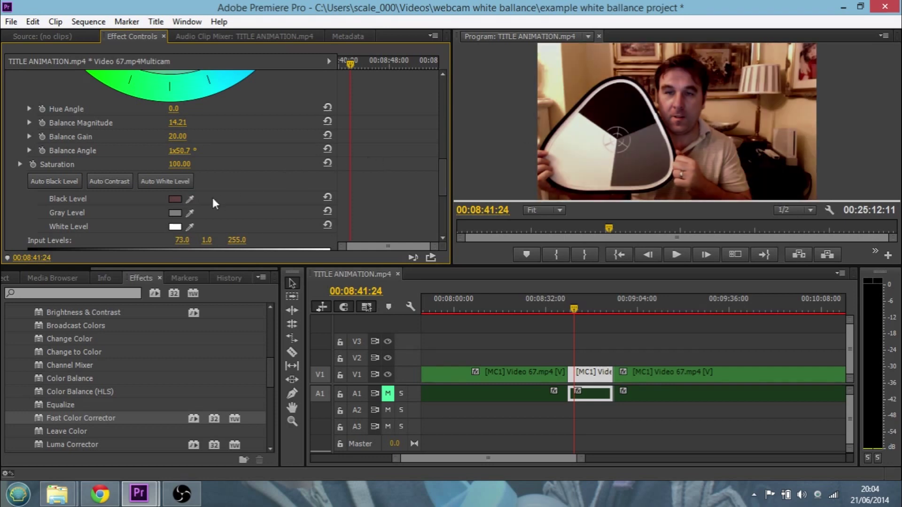
{"action": "left_click_drag", "start_coordinate": [193, 225], "coordinate": [575, 159]}
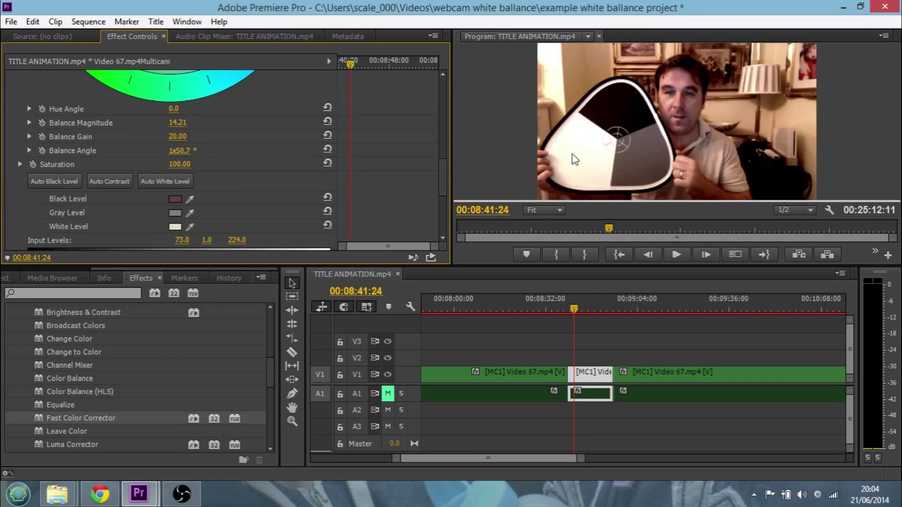
Play the corrected Video 67 clip to about 00:08:52:16 and lower its Input Black Level to about 44.9.
{"action": "left_click", "coordinate": [678, 255]}
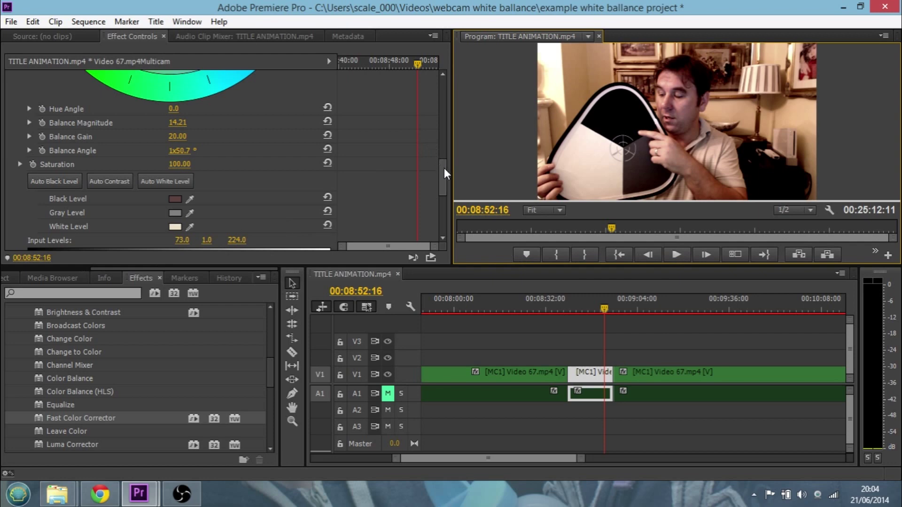
{"action": "left_click_drag", "start_coordinate": [444, 168], "coordinate": [444, 182]}
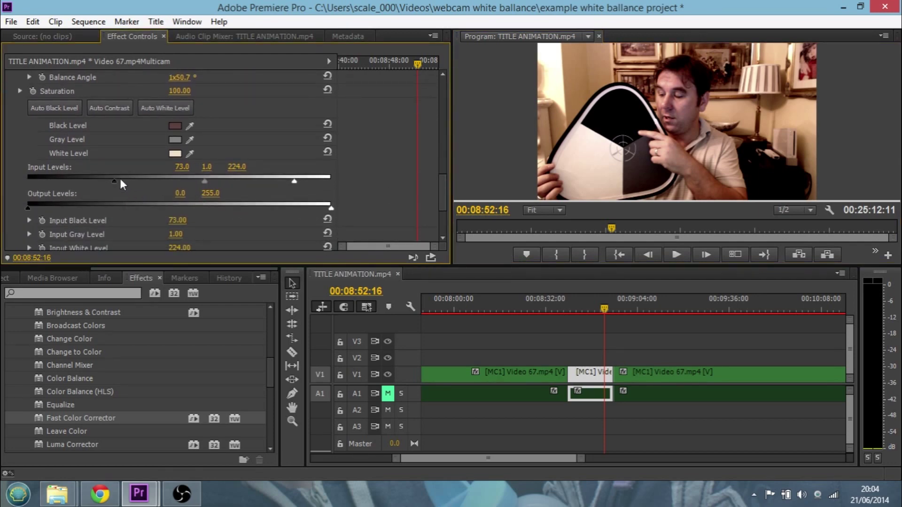
{"action": "left_click_drag", "start_coordinate": [114, 179], "coordinate": [81, 180]}
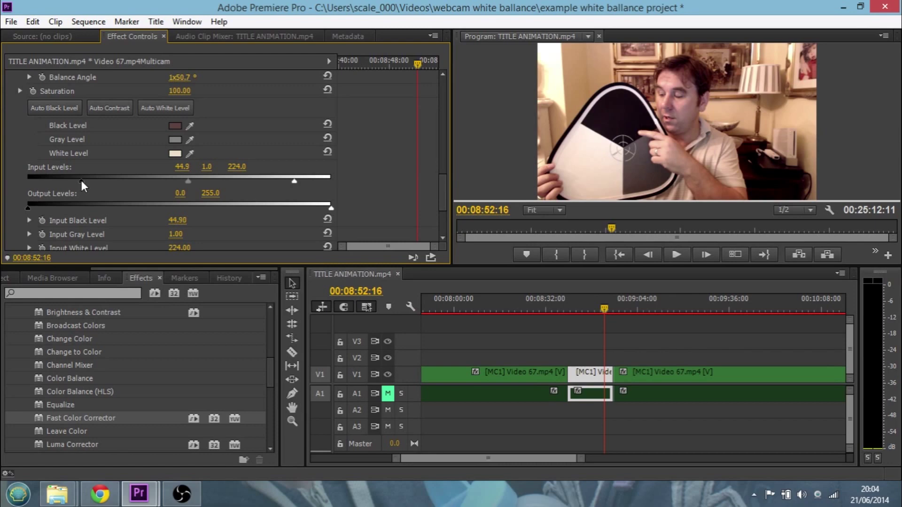